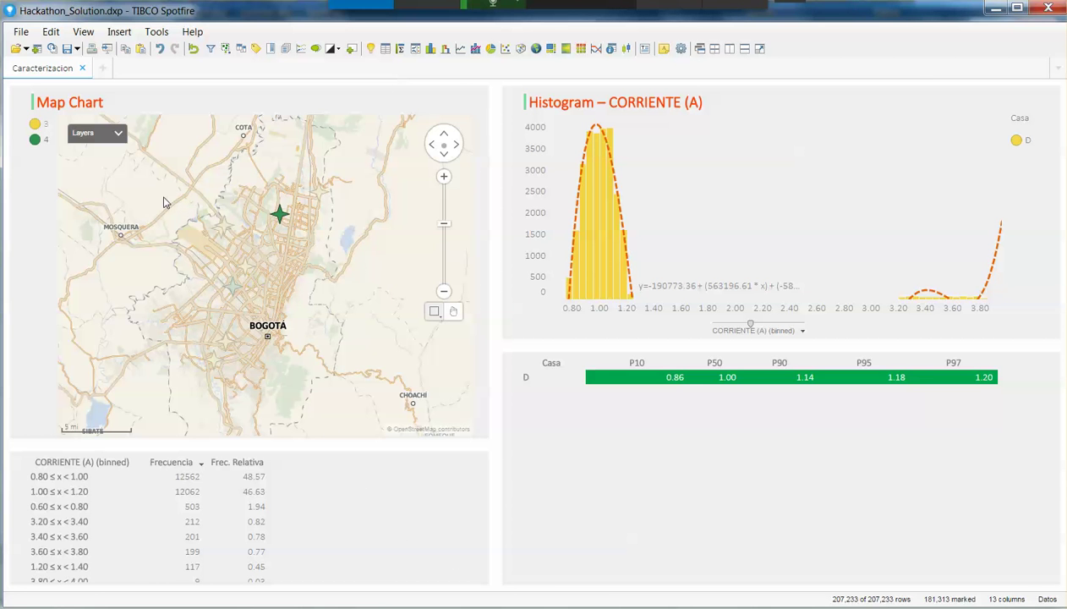
- Shorten the map chart to give the frequency table below it more height
{"action": "left_click_drag", "start_coordinate": [380, 444], "coordinate": [405, 404]}
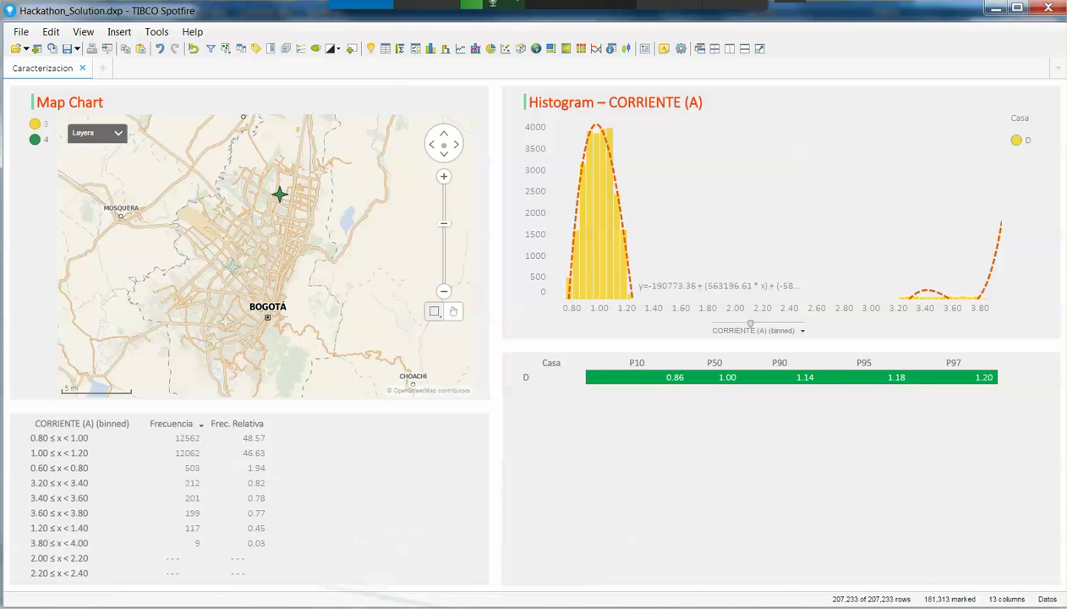
- Switch to the browser with TIBCO Community and look through the Exchange listing for available Spotfire data functions
{"action": "key", "text": "alt+Tab"}
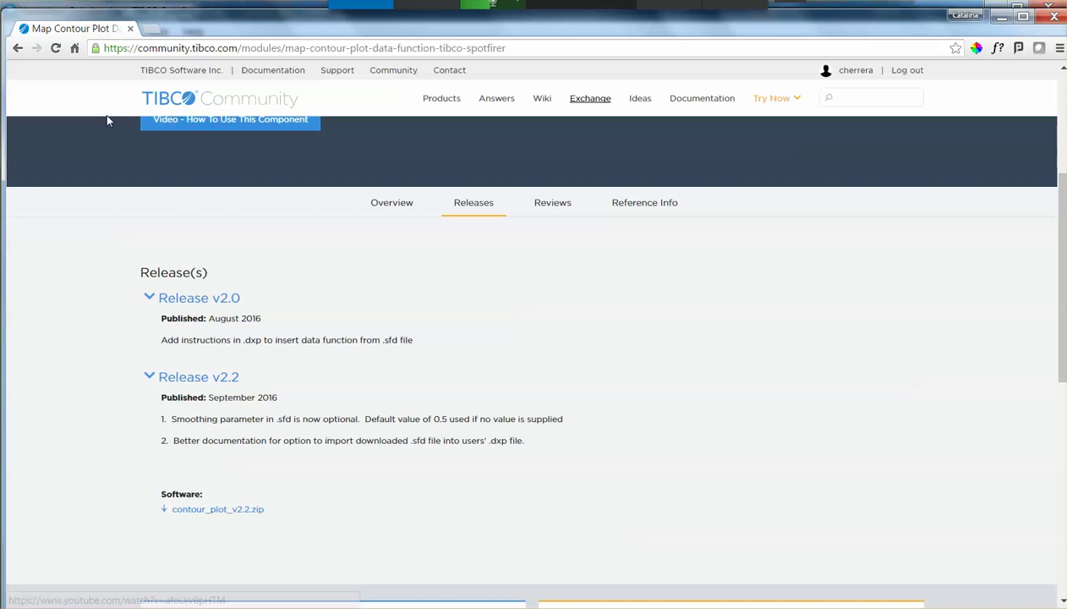
{"action": "scroll", "coordinate": [285, 405], "scroll_direction": "up", "scroll_amount": 3}
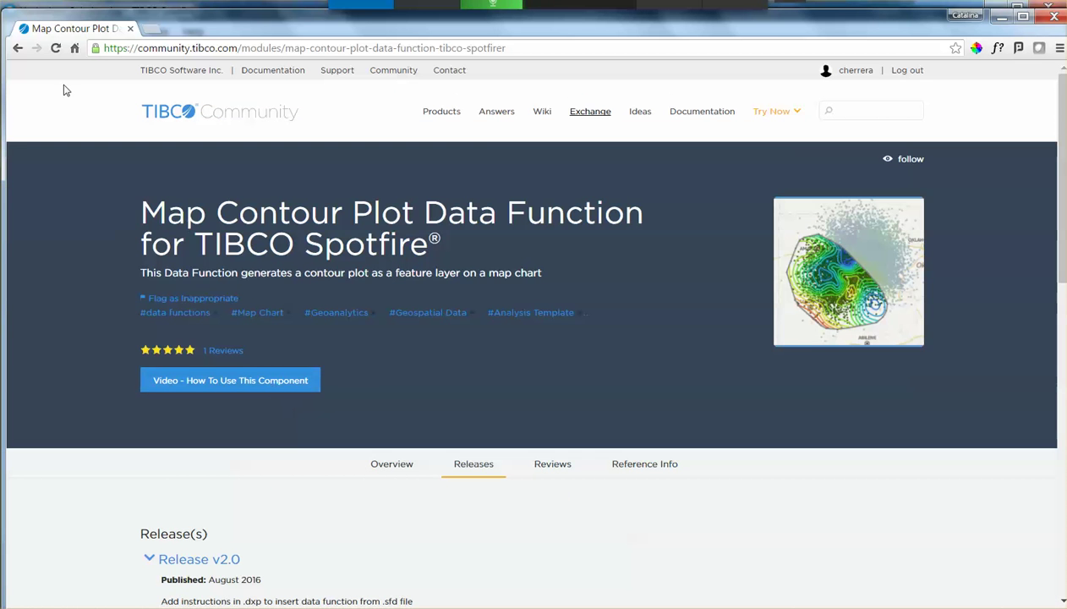
{"action": "left_click", "coordinate": [18, 49]}
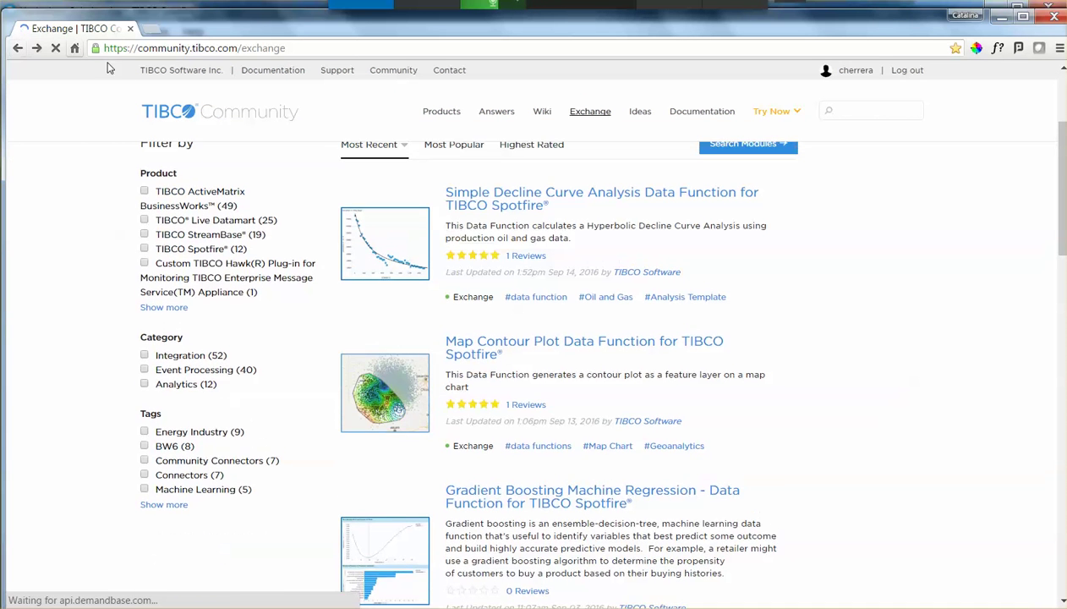
{"action": "scroll", "coordinate": [481, 363], "scroll_direction": "down", "scroll_amount": 4}
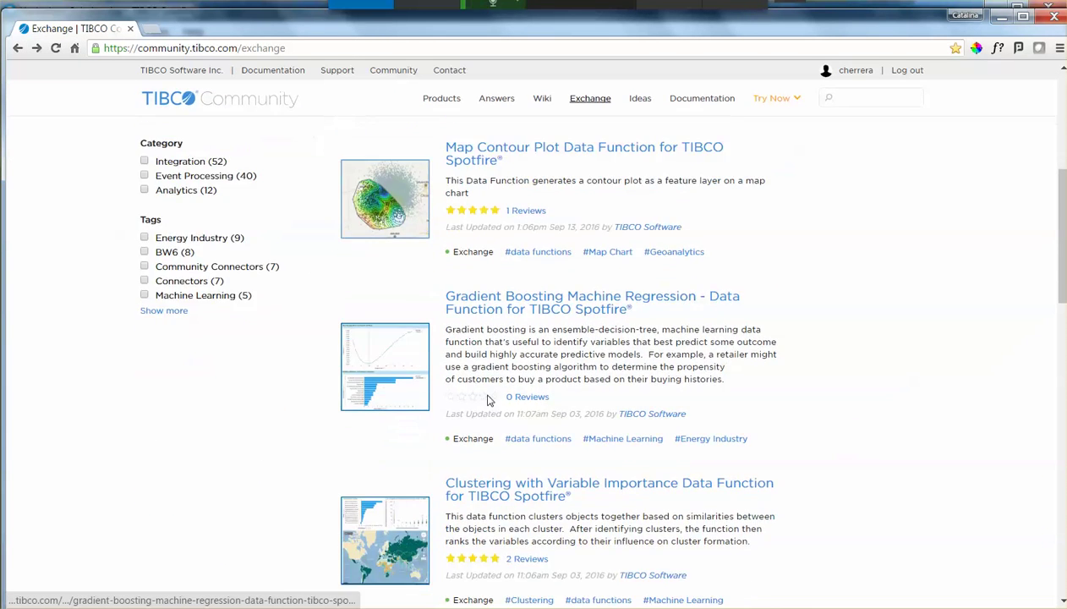
{"action": "scroll", "coordinate": [489, 398], "scroll_direction": "up", "scroll_amount": 3}
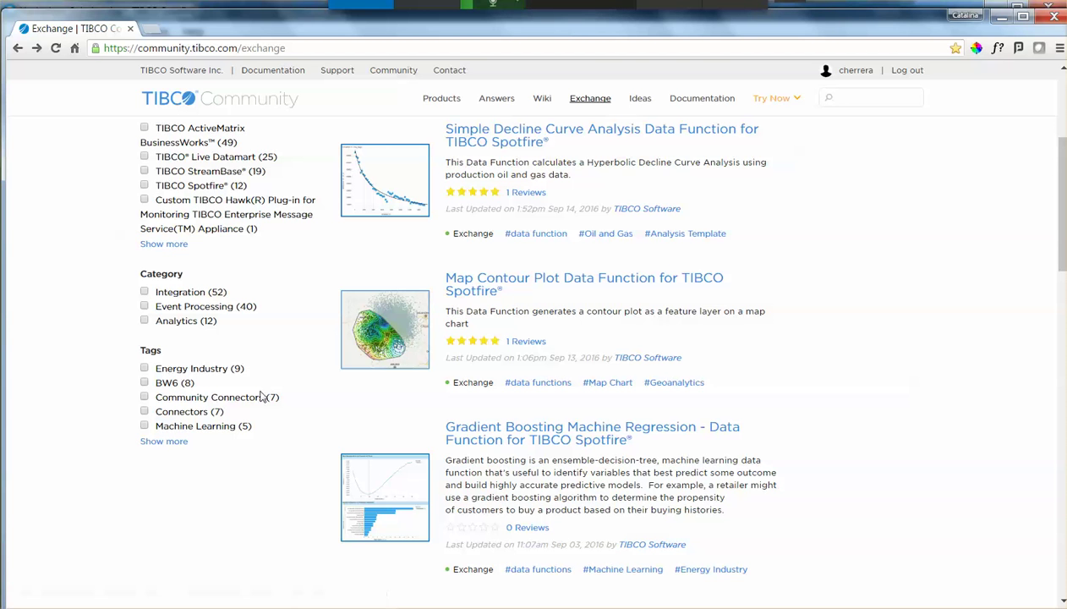
{"action": "scroll", "coordinate": [413, 454], "scroll_direction": "down", "scroll_amount": 3}
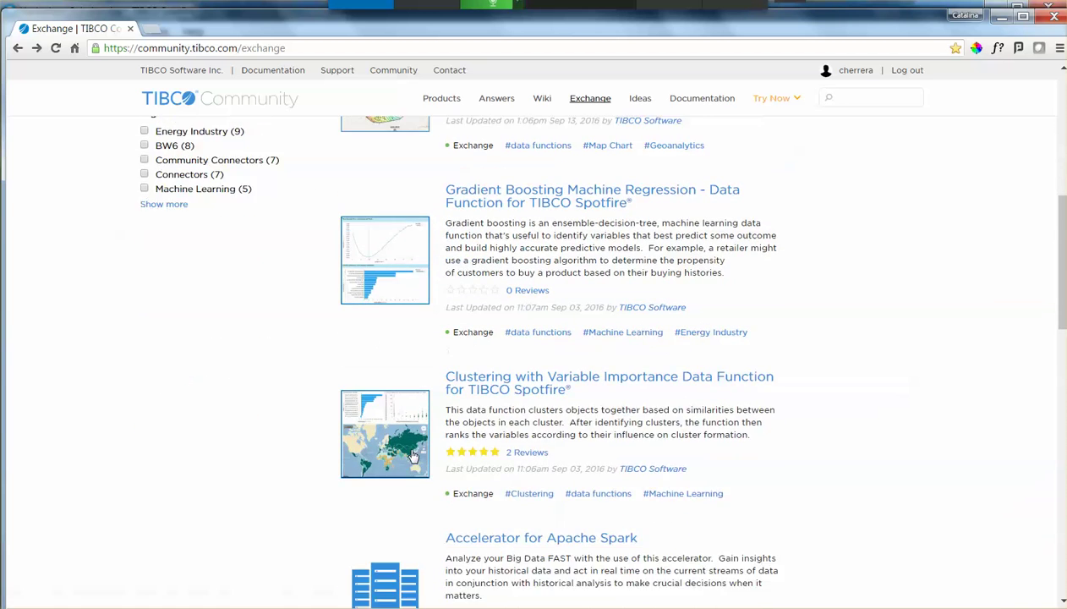
{"action": "scroll", "coordinate": [414, 455], "scroll_direction": "up", "scroll_amount": 3}
- Open the Map Contour Plot Data Function page and view its releases, expanding the details of Release v2.2
{"action": "left_click", "coordinate": [471, 292]}
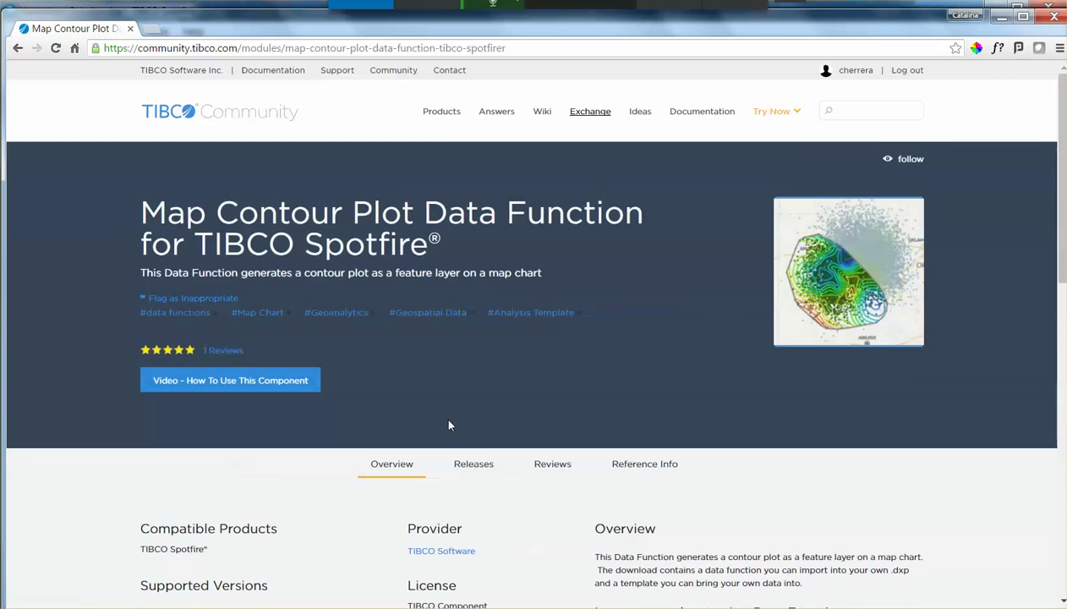
{"action": "scroll", "coordinate": [449, 425], "scroll_direction": "down", "scroll_amount": 3}
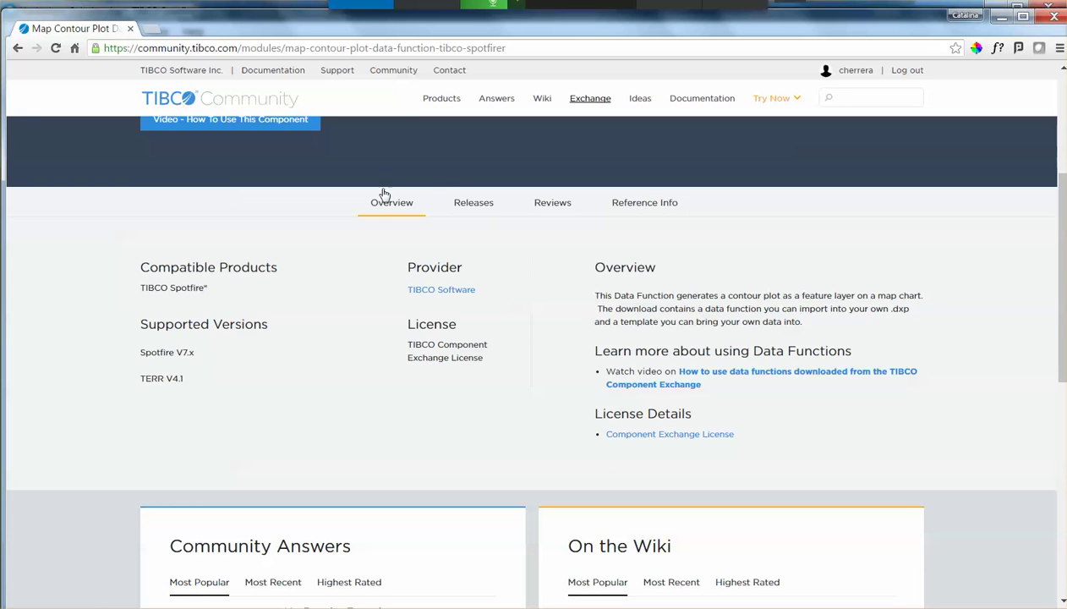
{"action": "left_click", "coordinate": [476, 204]}
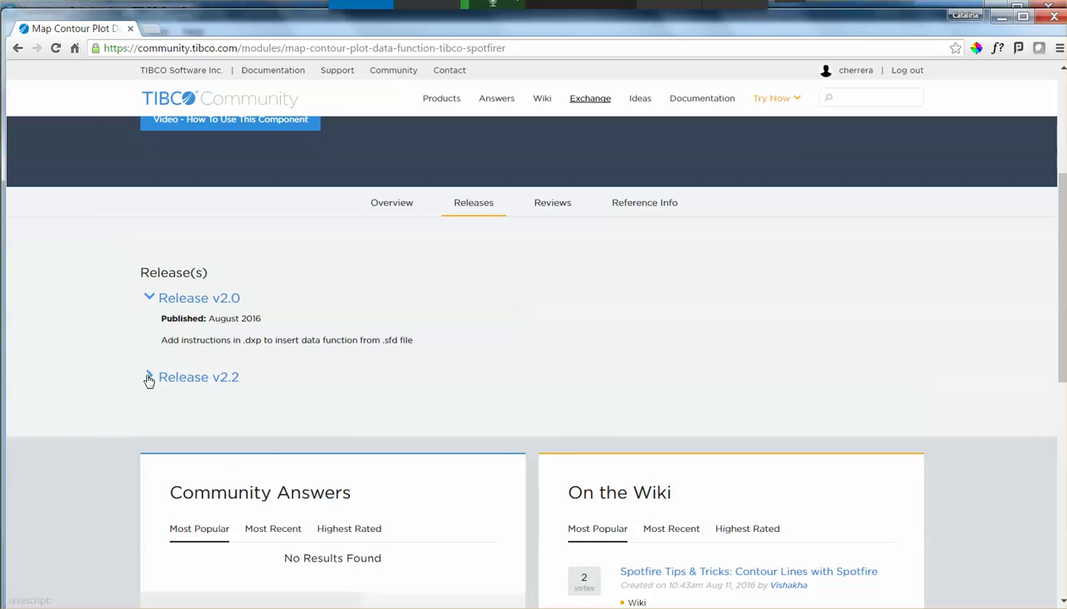
{"action": "left_click", "coordinate": [148, 379]}
{"action": "scroll", "coordinate": [236, 398], "scroll_direction": "down", "scroll_amount": 2}
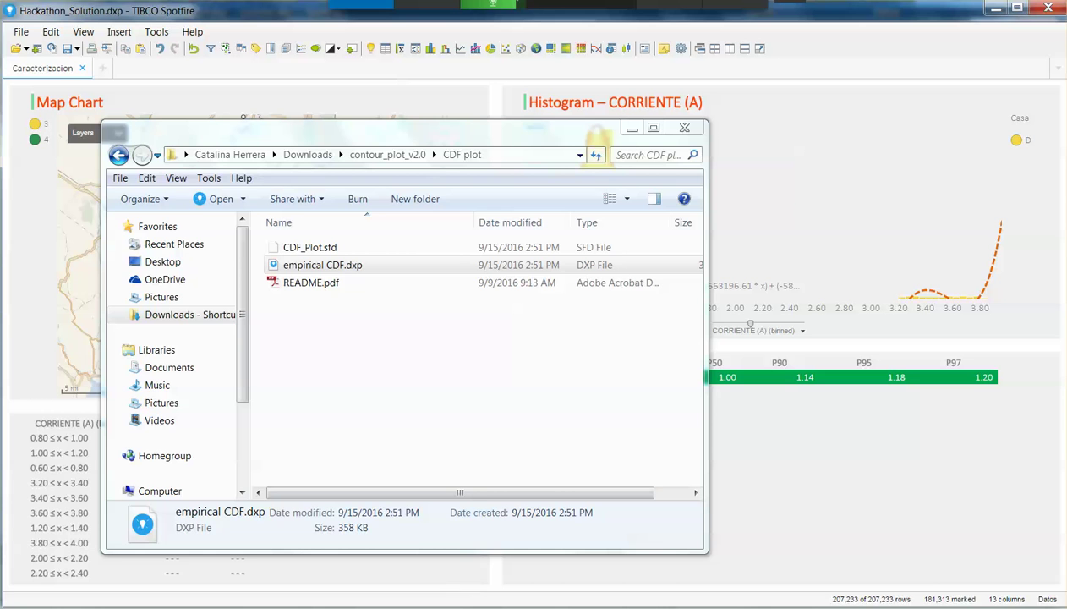
- Open empirical CDF.dxp in Spotfire and display the script of its embedded empirical cumulative data function
{"action": "left_click", "coordinate": [420, 538]}
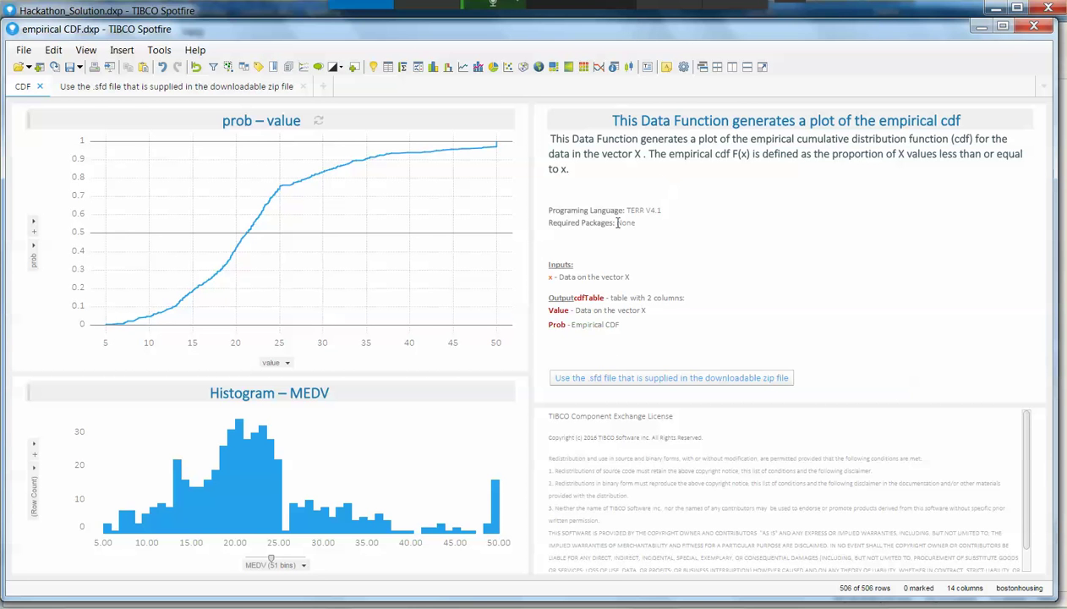
{"action": "left_click", "coordinate": [52, 51]}
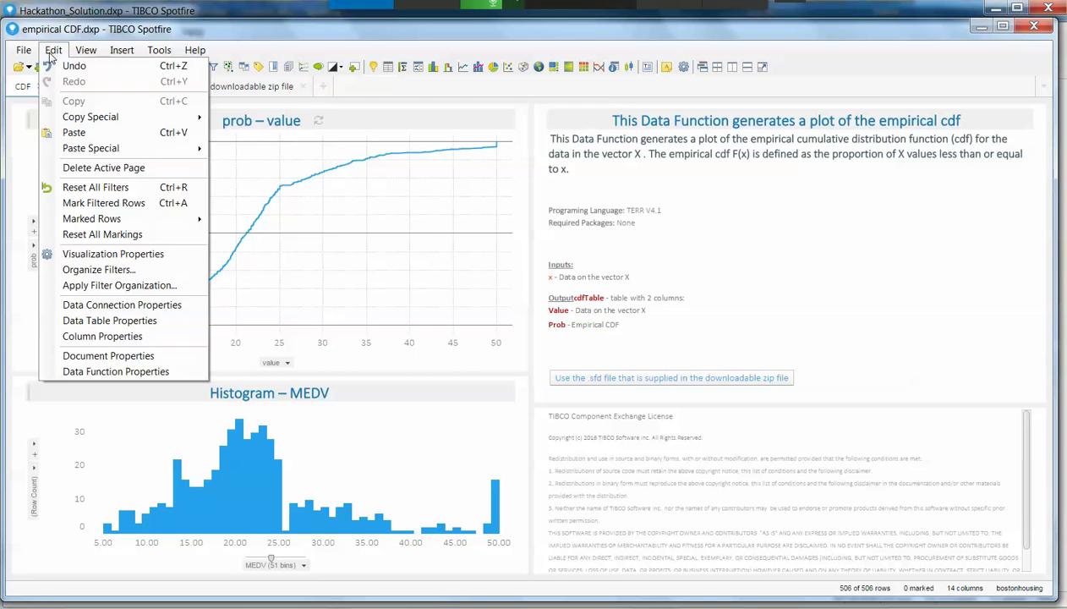
{"action": "left_click", "coordinate": [173, 369]}
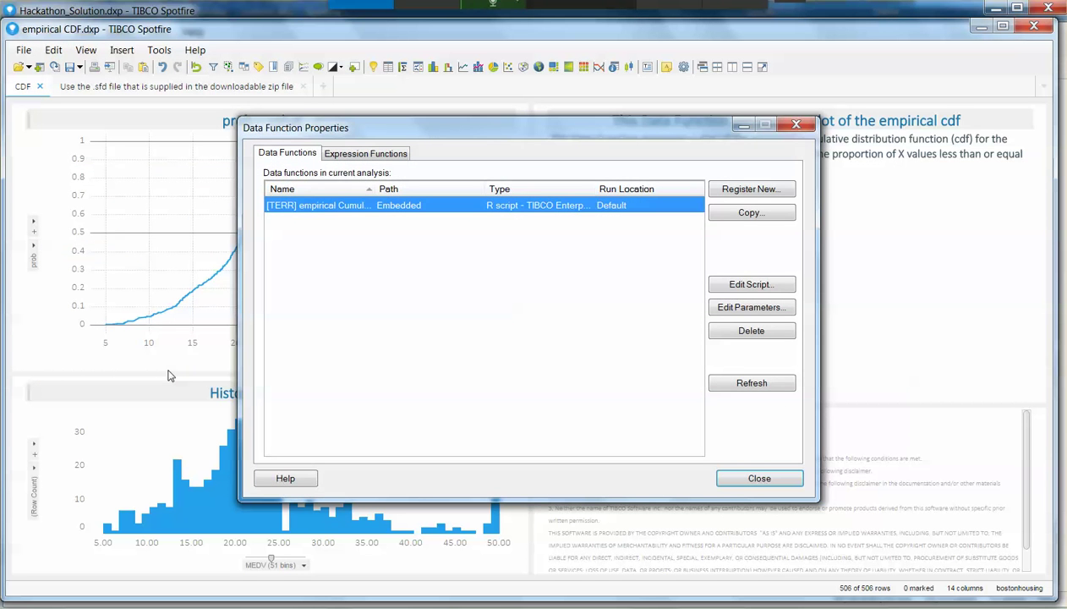
{"action": "left_click", "coordinate": [731, 285]}
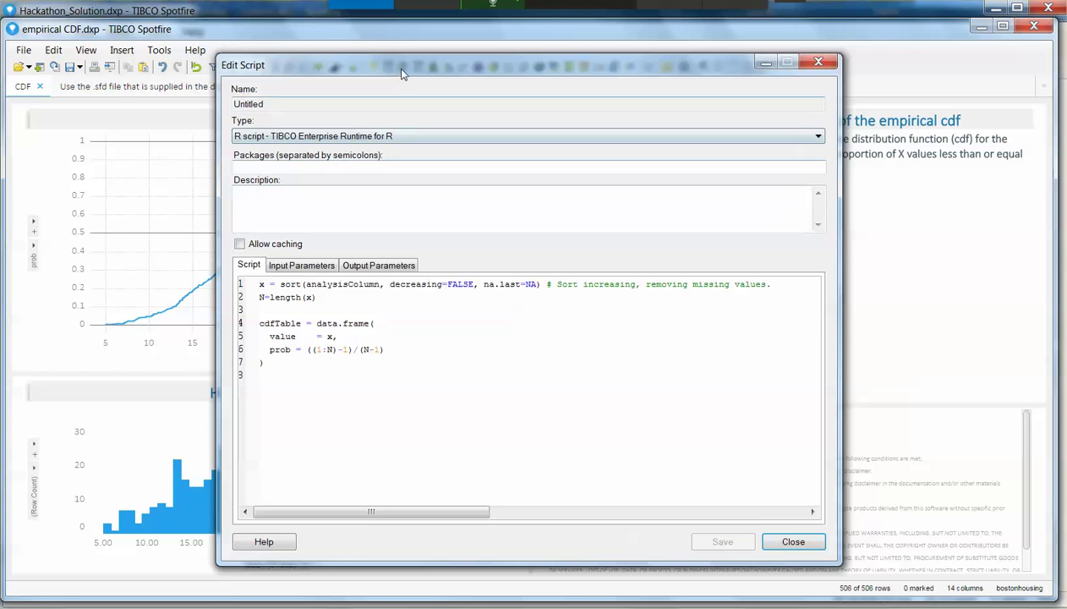
- Examine the script's input and output parameters and its code, and close the script and data function properties
{"action": "left_click_drag", "start_coordinate": [400, 71], "coordinate": [396, 48]}
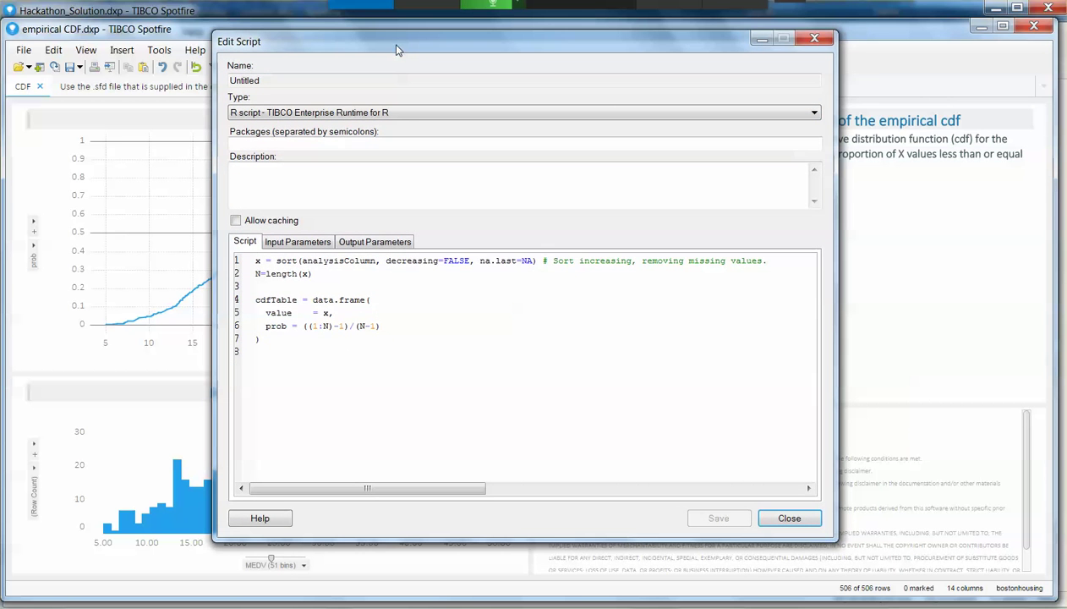
{"action": "left_click", "coordinate": [304, 246]}
{"action": "left_click", "coordinate": [376, 243]}
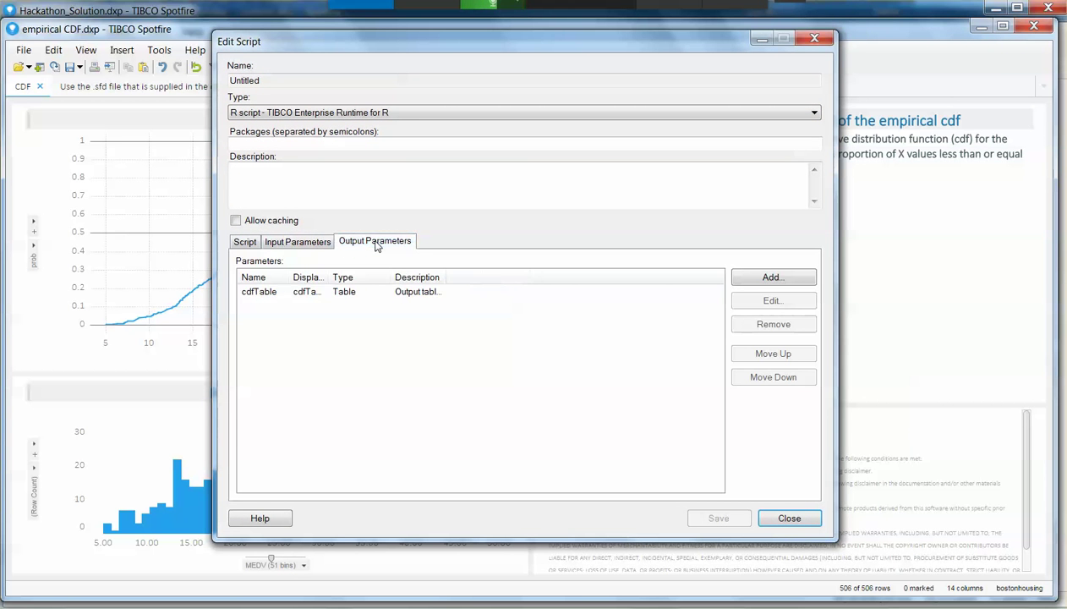
{"action": "left_click", "coordinate": [244, 242]}
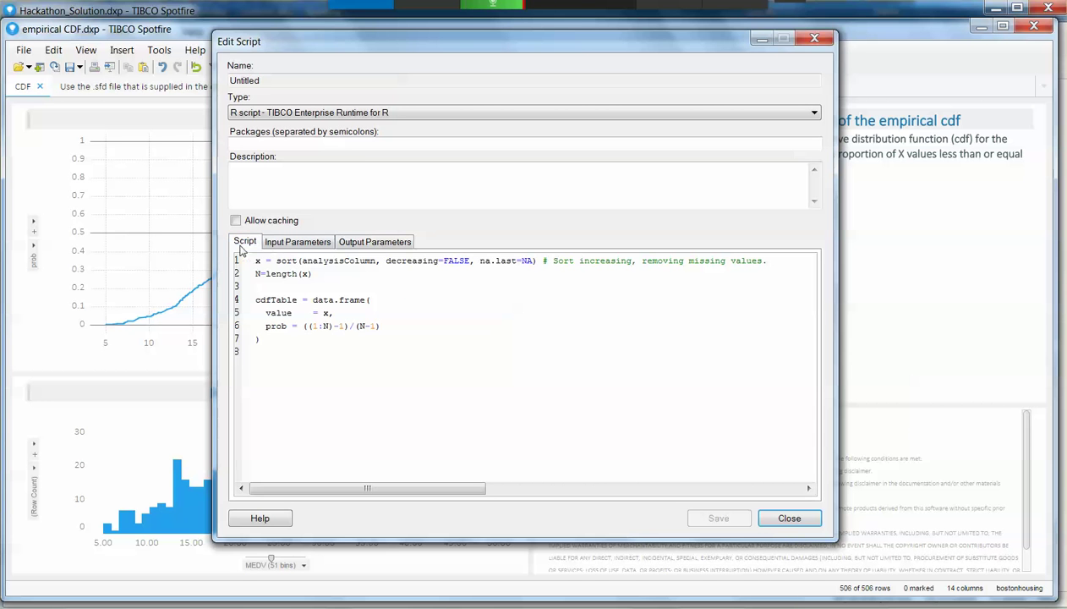
{"action": "left_click", "coordinate": [770, 517]}
{"action": "left_click", "coordinate": [767, 484]}
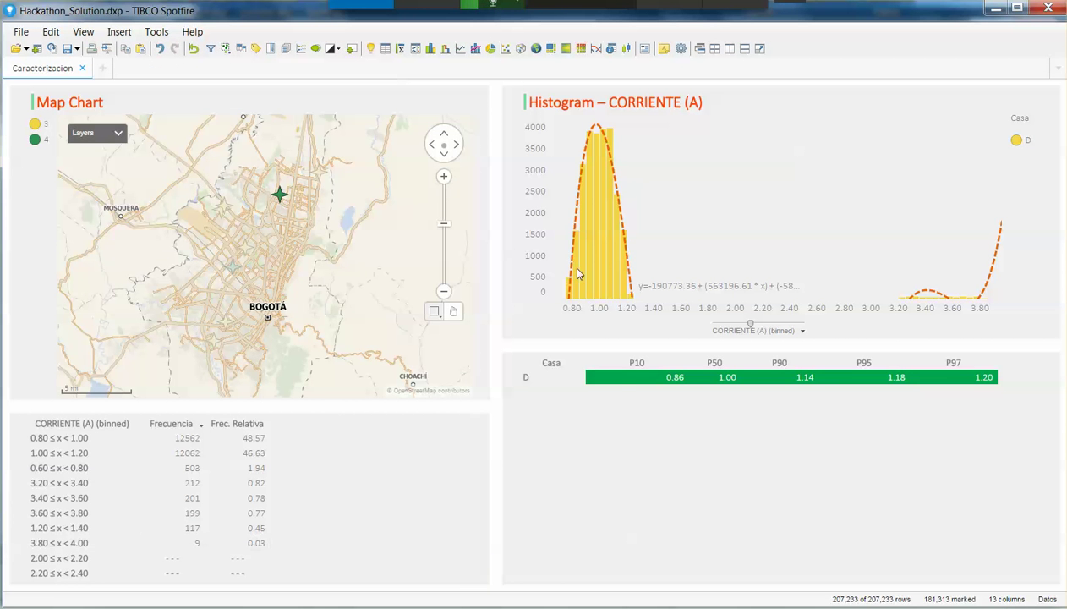
- Insert a data function into the Hackathon_Solution analysis from the file CDF_Plot.sfd
{"action": "left_click", "coordinate": [118, 32]}
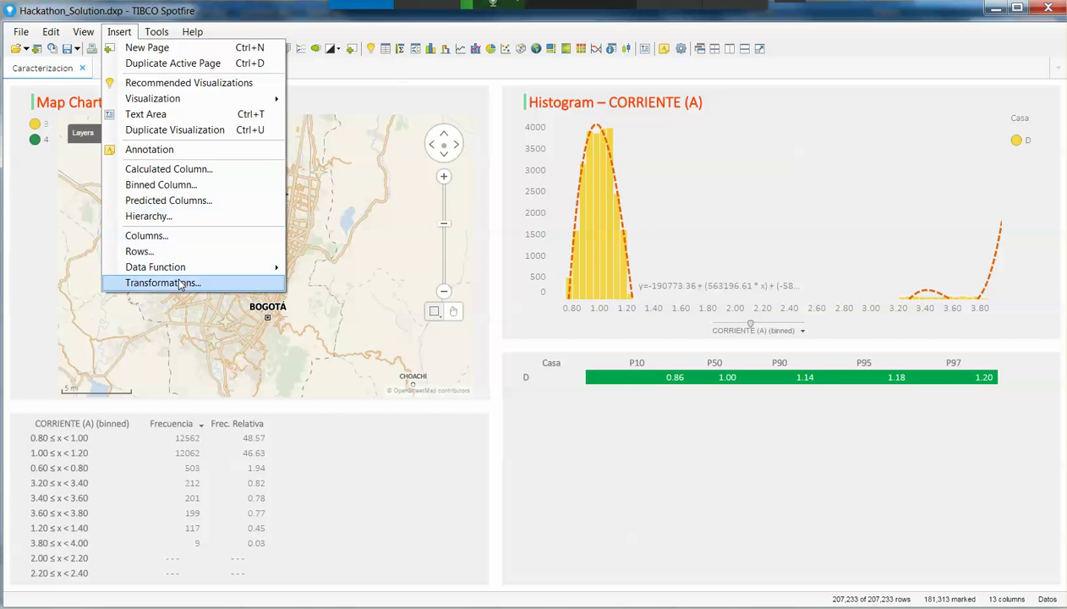
{"action": "mouse_move", "coordinate": [188, 269]}
{"action": "left_click", "coordinate": [326, 268]}
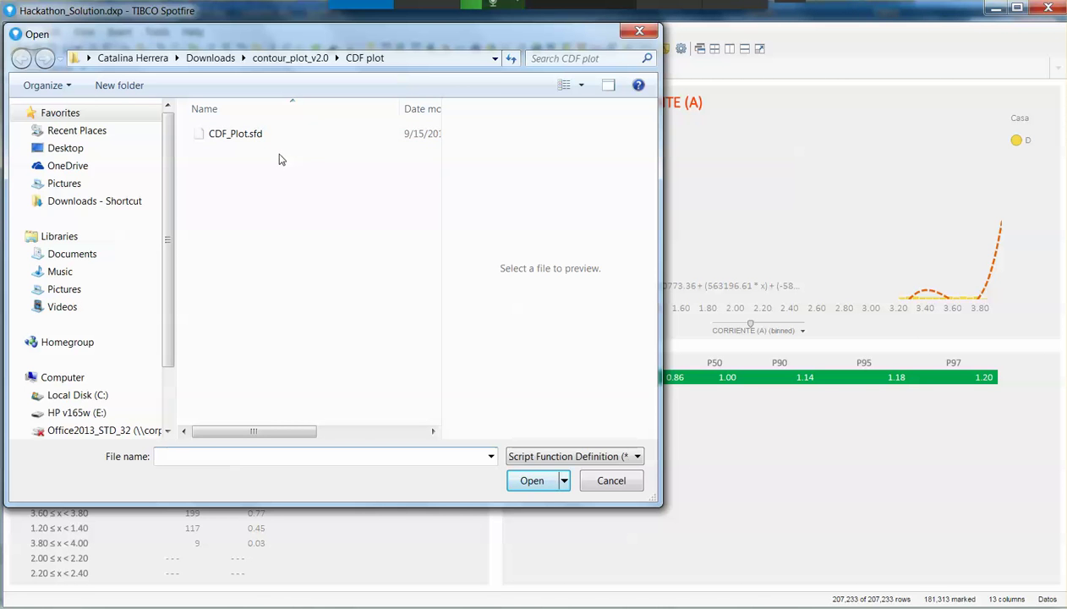
{"action": "left_click", "coordinate": [240, 138]}
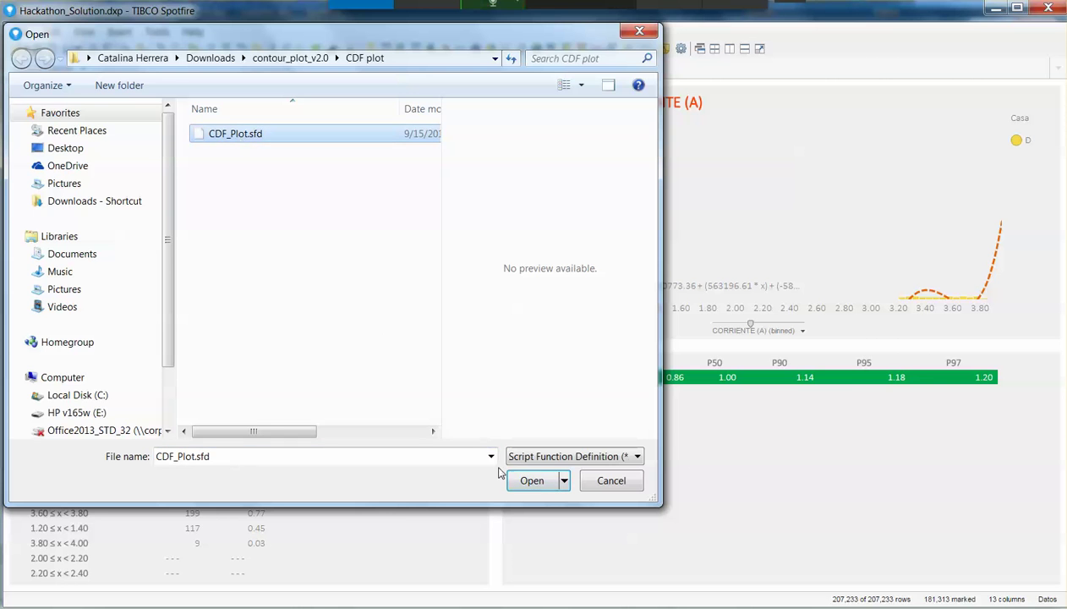
{"action": "left_click", "coordinate": [524, 482]}
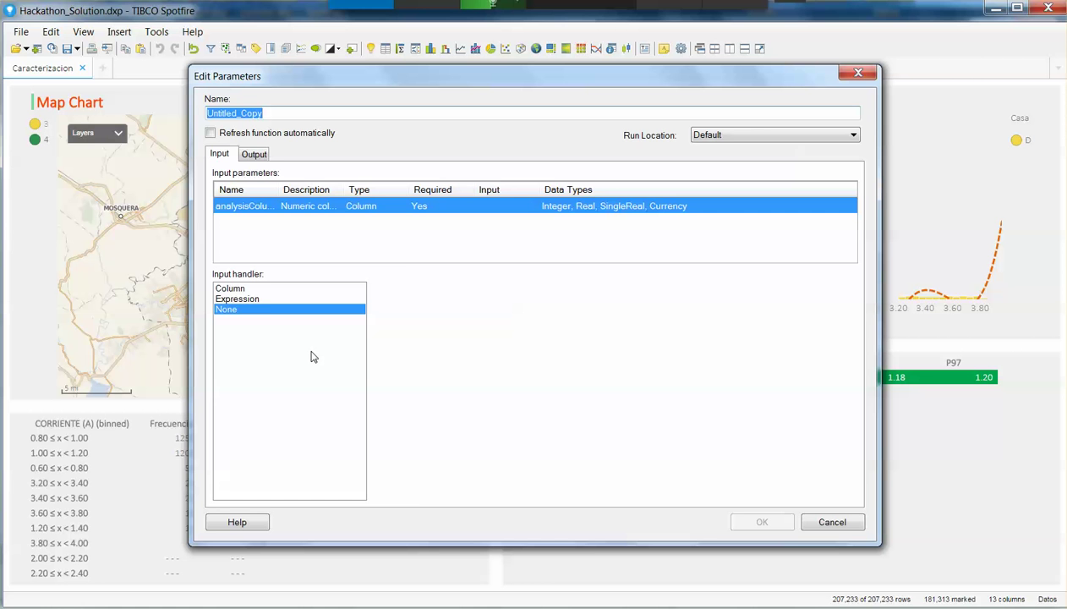
- Use a column as the input of the analysis column parameter, choosing CORRIENTE (A) from the Datos table
{"action": "left_click", "coordinate": [240, 290]}
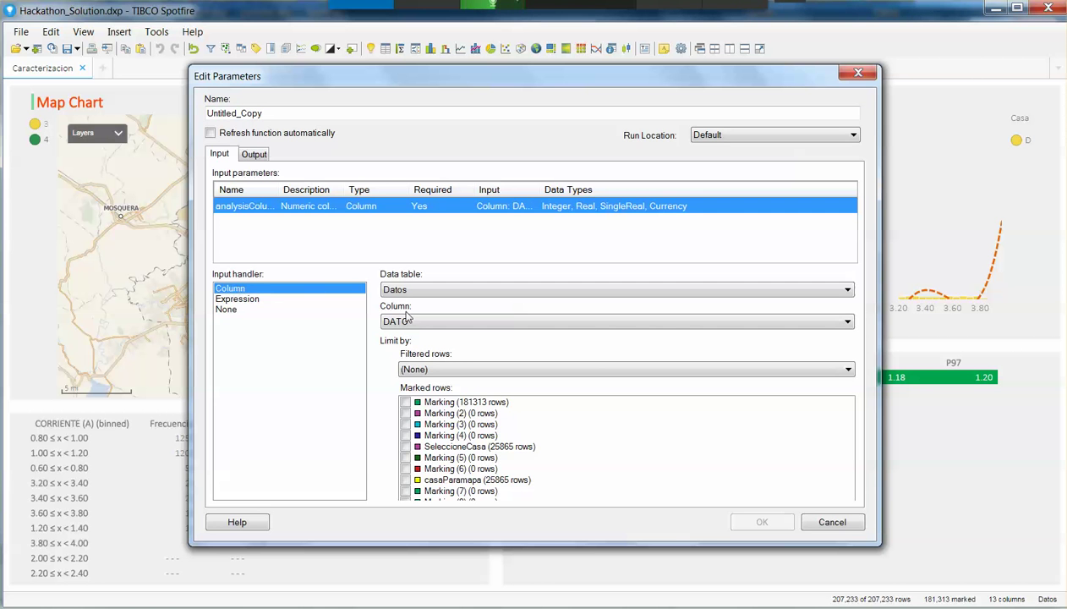
{"action": "left_click", "coordinate": [405, 324]}
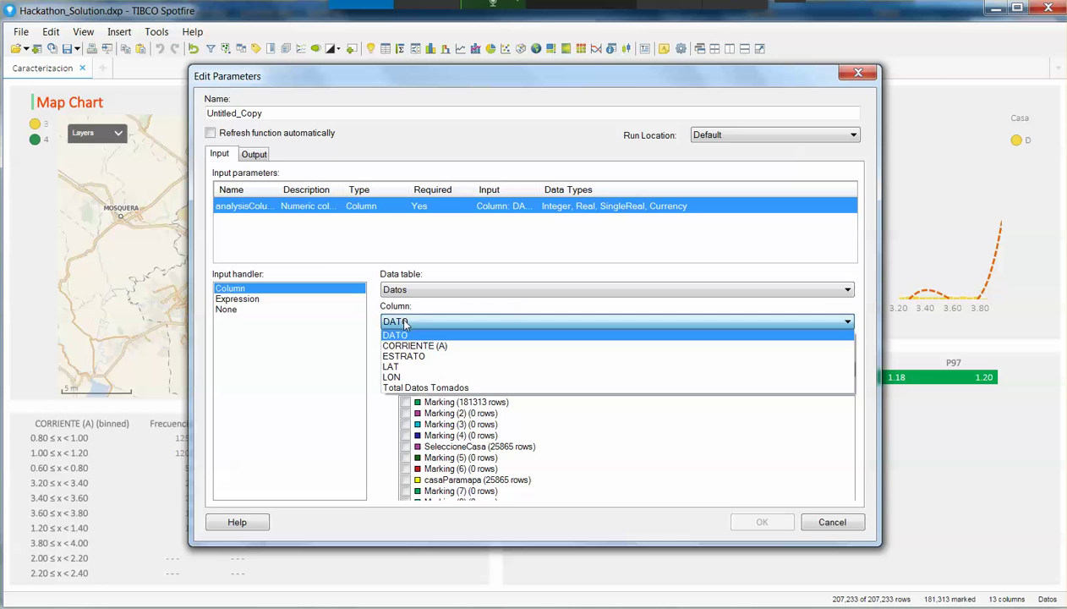
{"action": "left_click", "coordinate": [407, 344]}
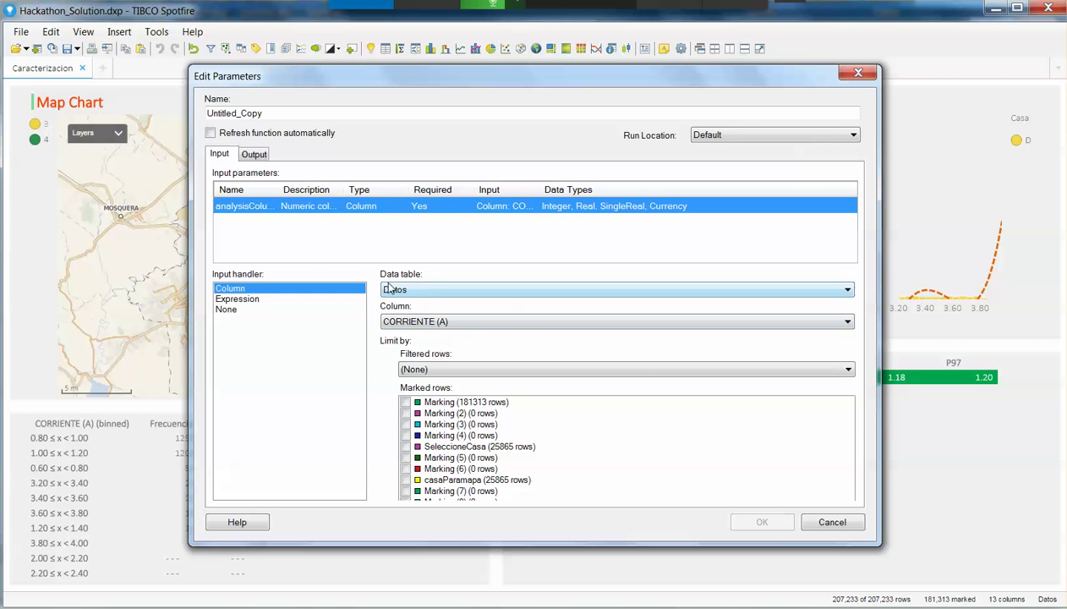
- Send the cdfTable output to a new data table named cdfTable, enable automatic refresh and run the data function
{"action": "left_click", "coordinate": [247, 154]}
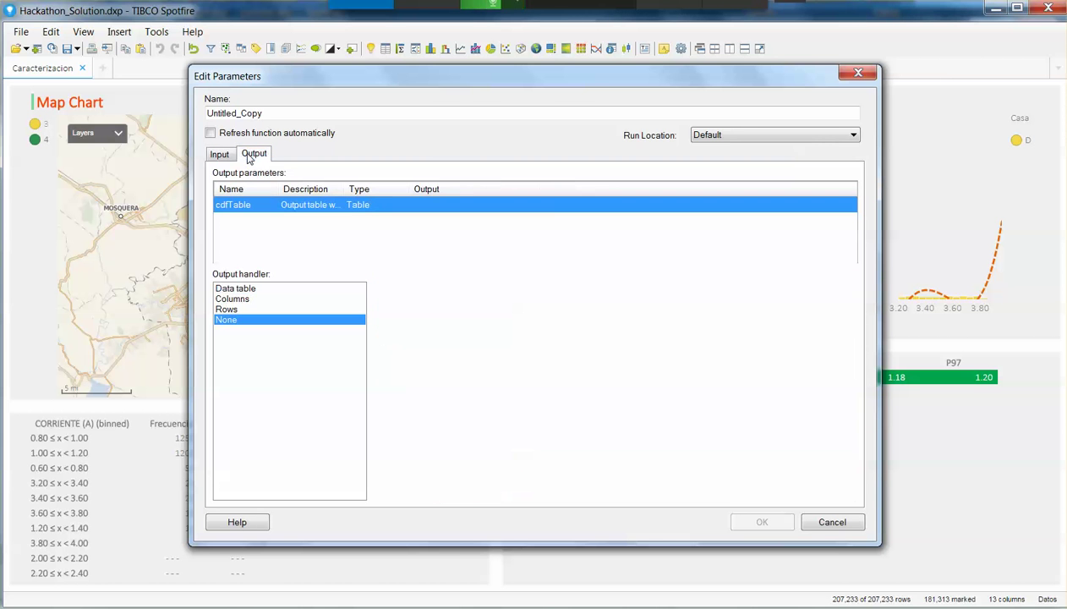
{"action": "left_click", "coordinate": [235, 290]}
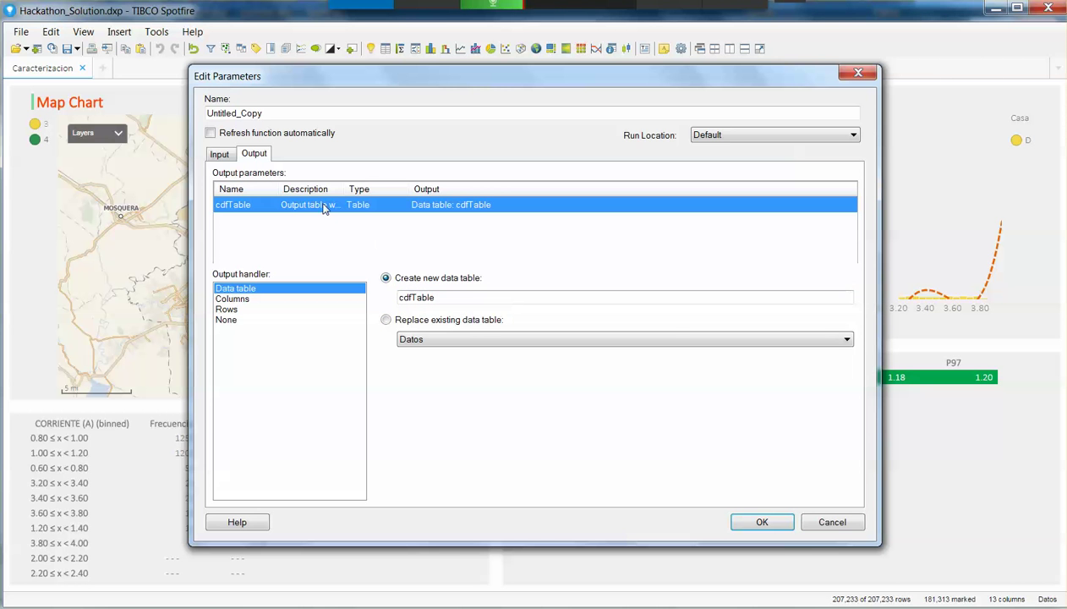
{"action": "left_click", "coordinate": [212, 135]}
{"action": "left_click", "coordinate": [774, 521]}
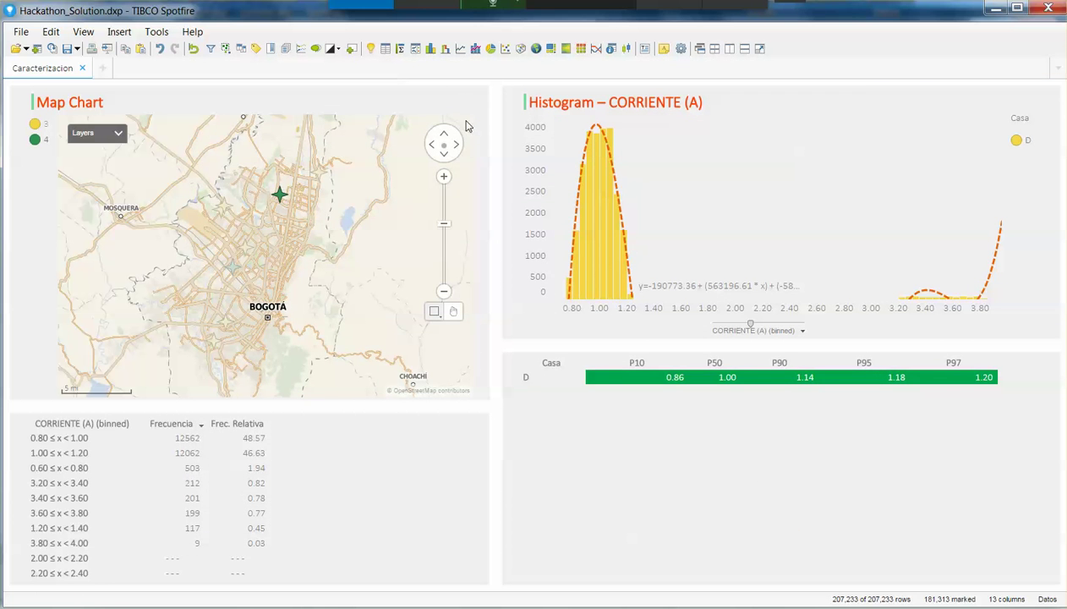
- Add a line chart below the percentile table and enlarge it by shrinking the histogram and the percentile table
{"action": "left_click", "coordinate": [460, 49]}
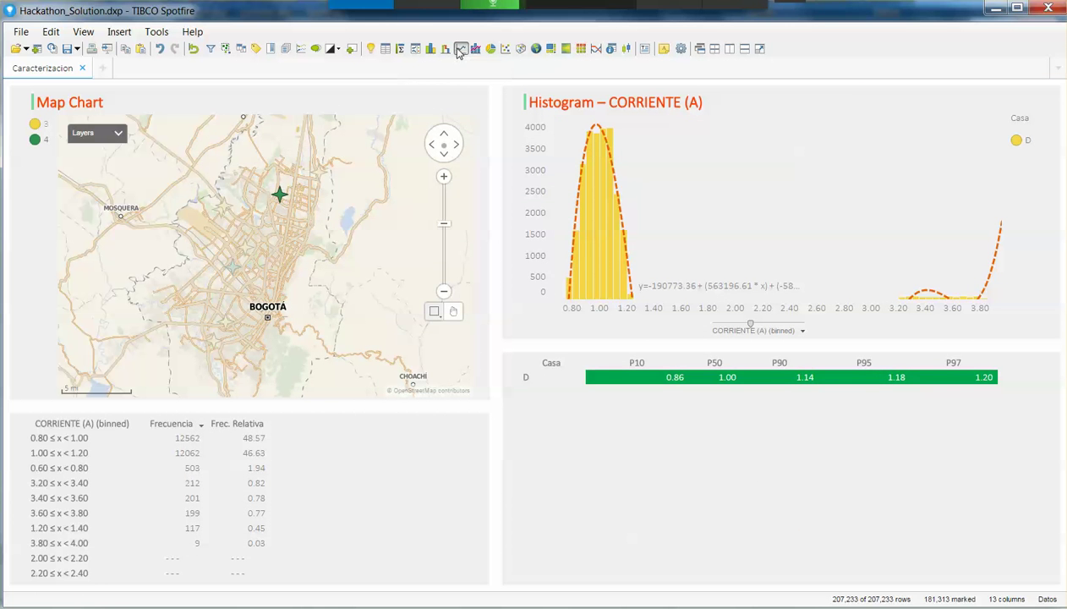
{"action": "left_click_drag", "start_coordinate": [483, 93], "coordinate": [686, 492]}
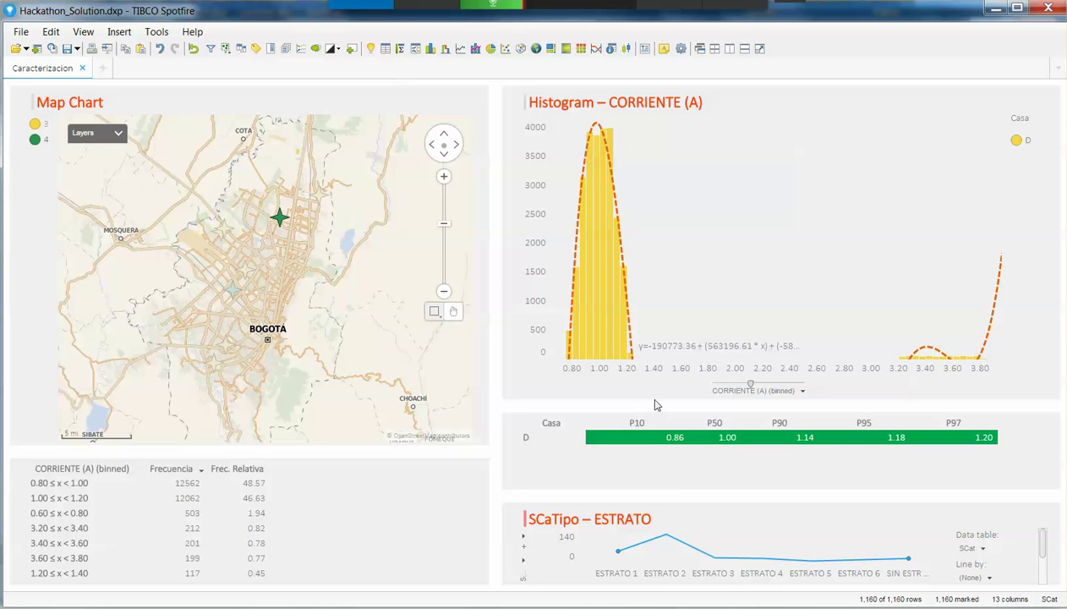
{"action": "left_click_drag", "start_coordinate": [654, 406], "coordinate": [654, 257]}
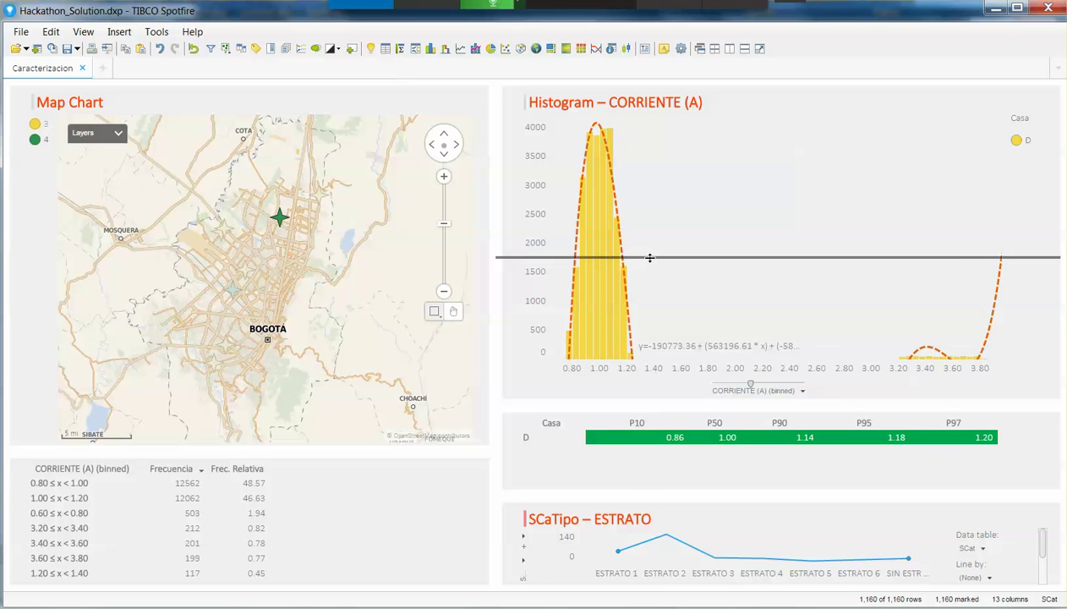
{"action": "left_click_drag", "start_coordinate": [651, 495], "coordinate": [648, 331]}
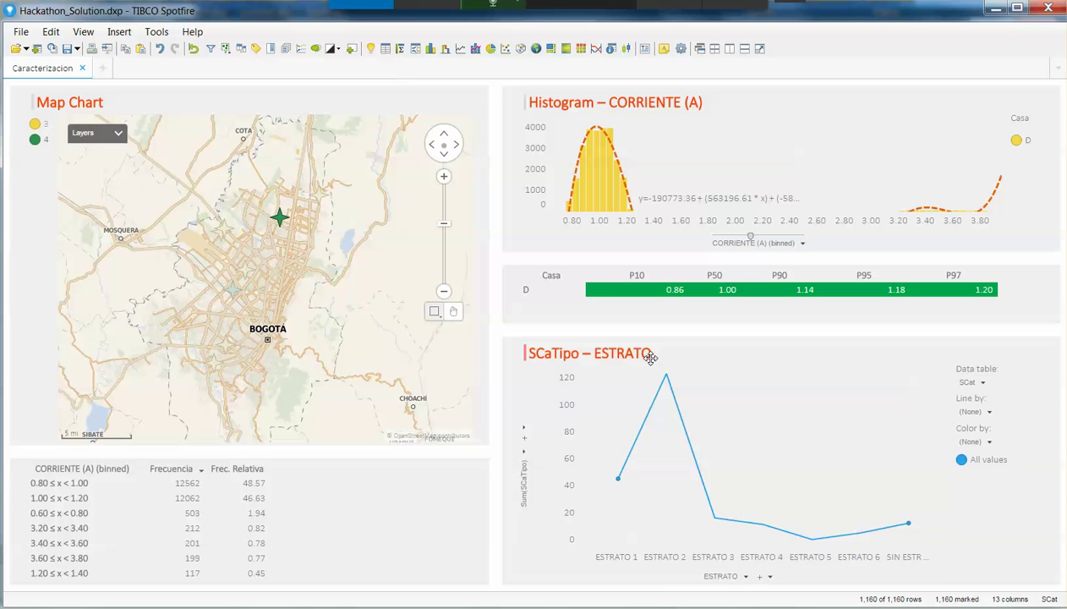
- Switch the line chart's data table to cdfTable and use the value column on its X-axis
{"action": "left_click", "coordinate": [982, 382]}
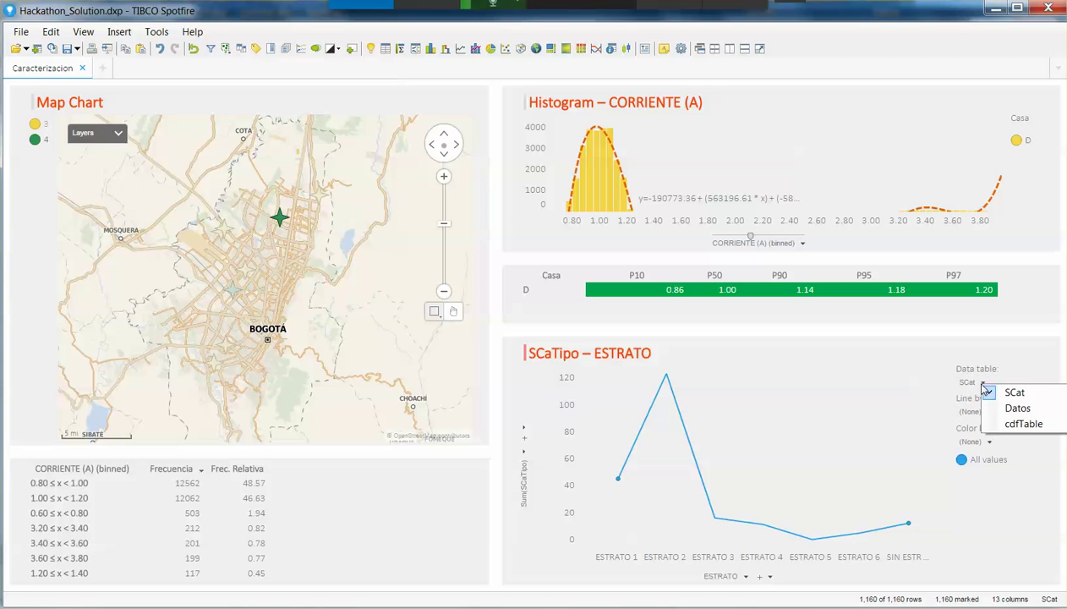
{"action": "left_click", "coordinate": [1023, 425]}
{"action": "left_click", "coordinate": [740, 575]}
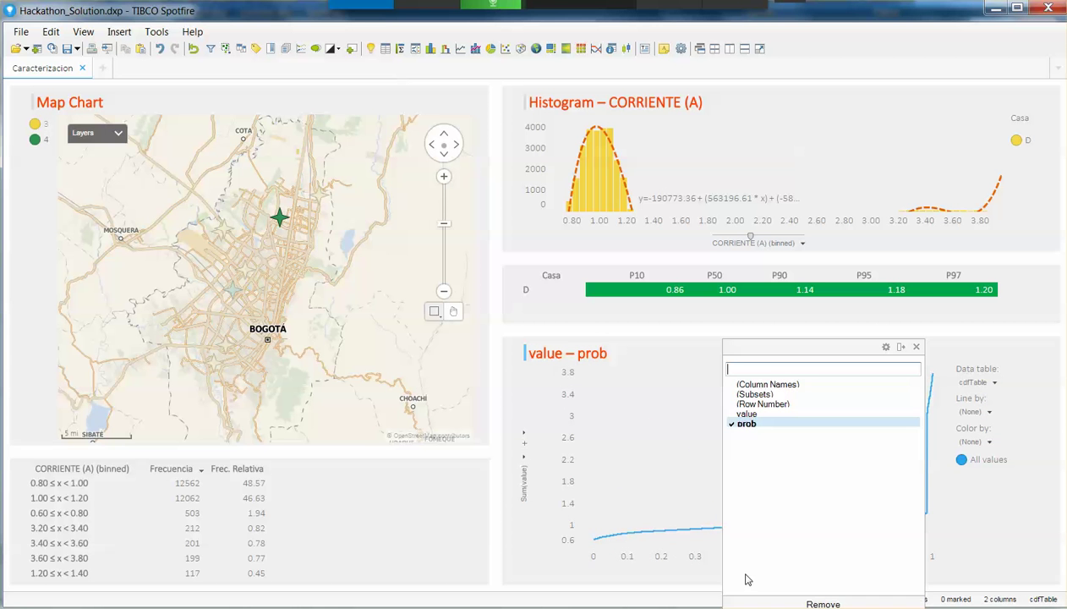
{"action": "left_click", "coordinate": [746, 413]}
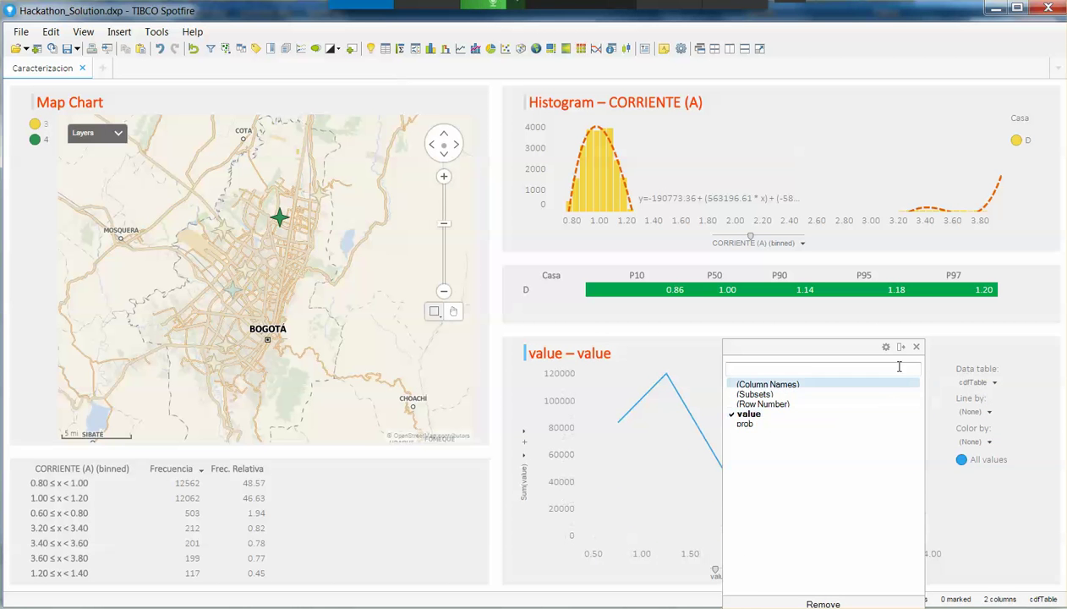
{"action": "left_click", "coordinate": [916, 347]}
- Show the prob column on the line chart's Y-axis with the aggregation set to (None)
{"action": "left_click", "coordinate": [522, 474]}
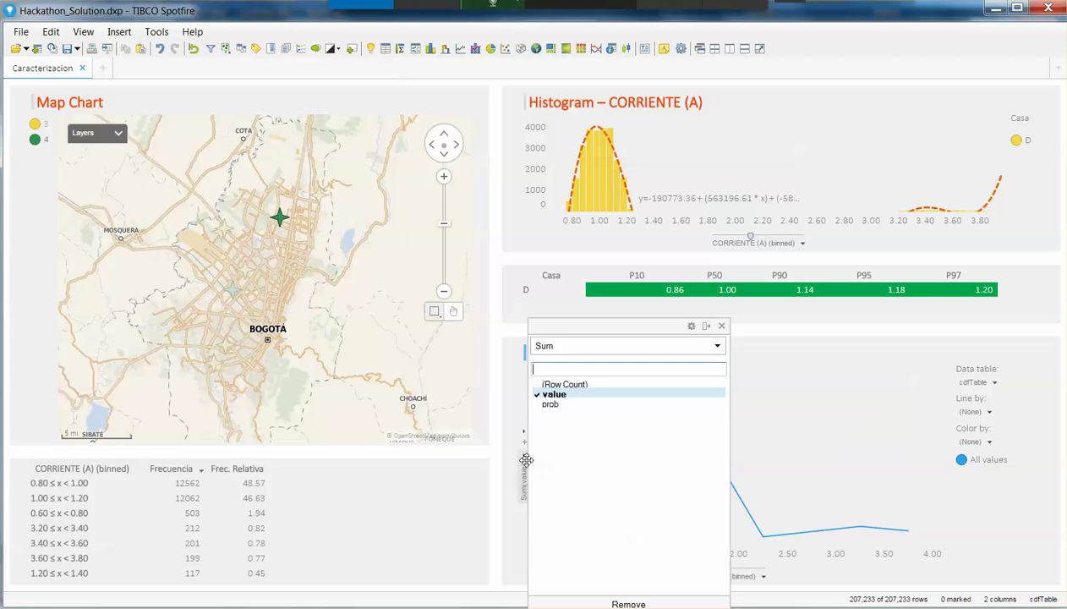
{"action": "left_click", "coordinate": [549, 404]}
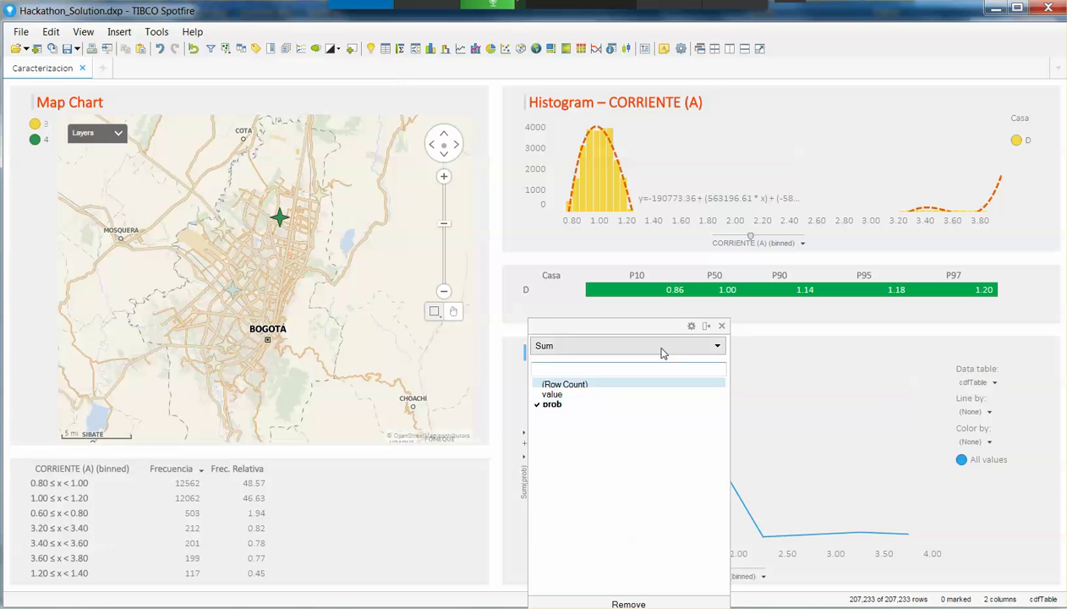
{"action": "left_click", "coordinate": [574, 346]}
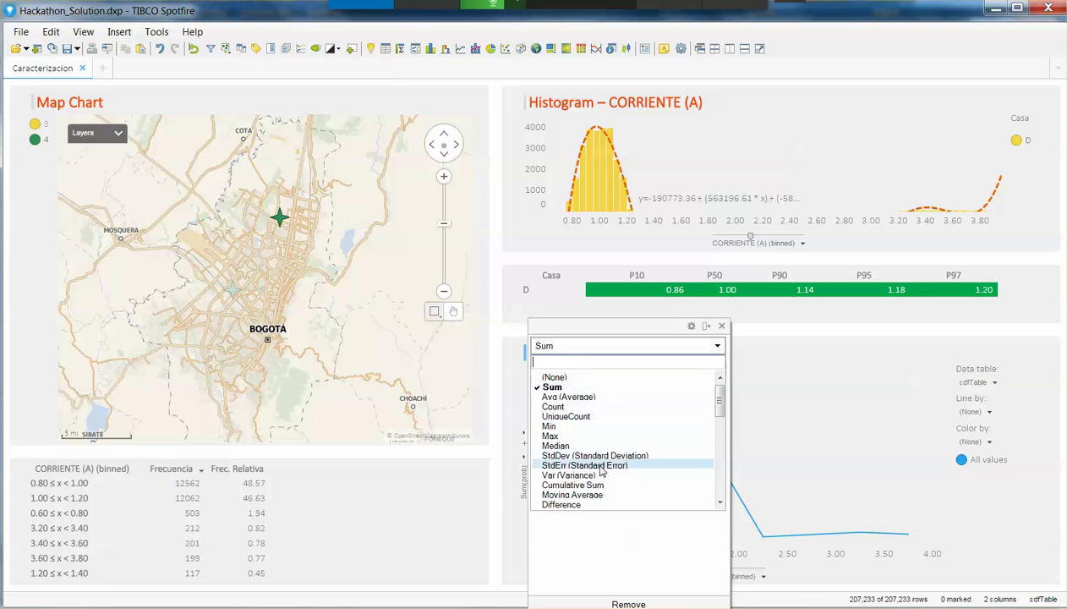
{"action": "left_click", "coordinate": [558, 377]}
{"action": "left_click", "coordinate": [721, 326]}
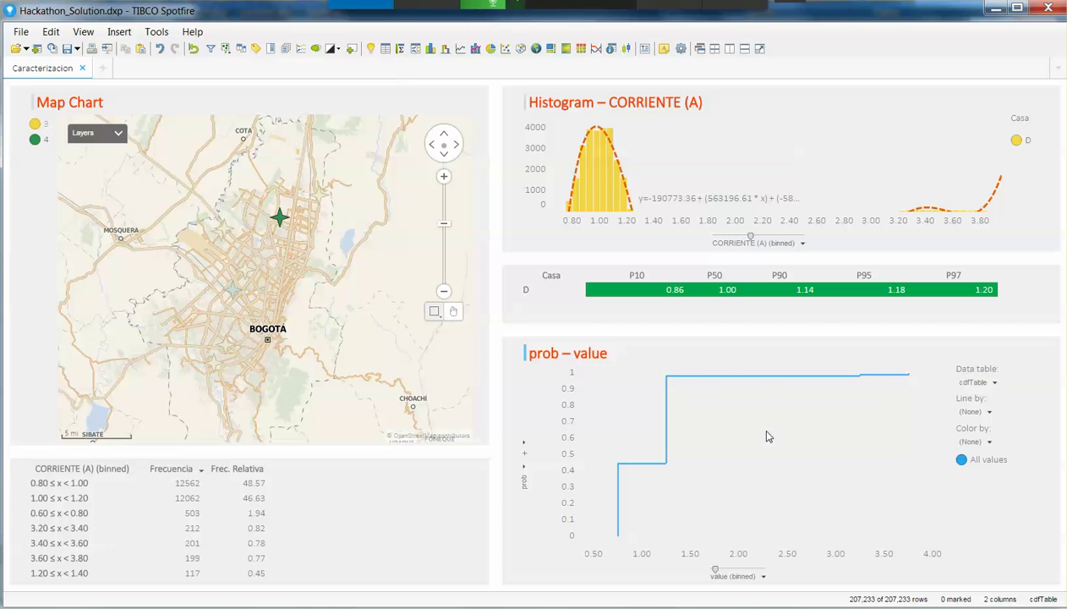
{"action": "right_click", "coordinate": [727, 575]}
{"action": "left_click", "coordinate": [748, 589]}
{"action": "left_click", "coordinate": [691, 433]}
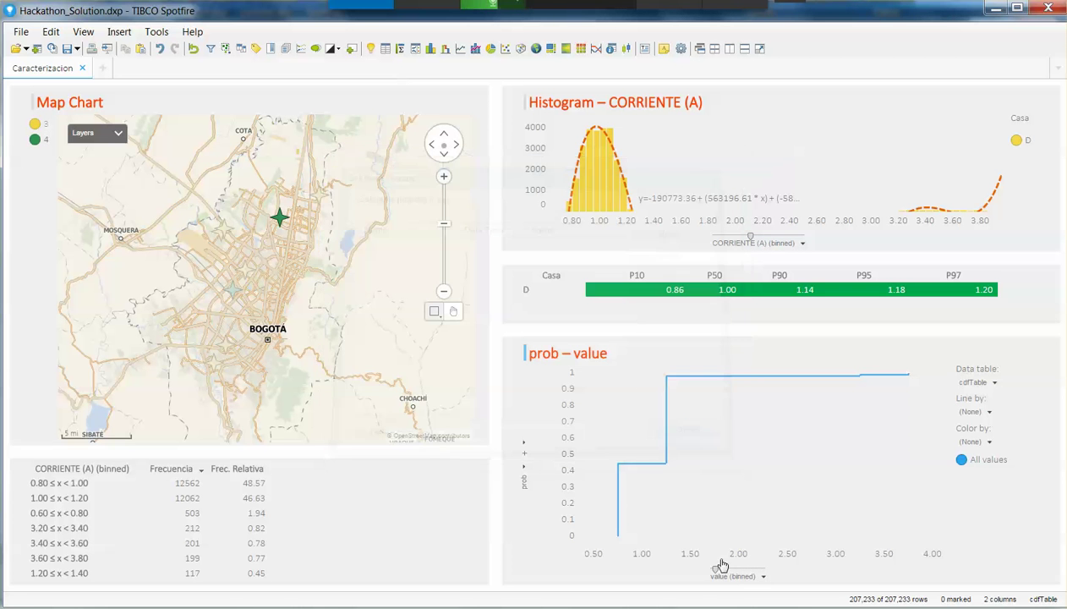
- Turn off auto-binning for the value column on the line chart's X-axis
{"action": "right_click", "coordinate": [715, 571]}
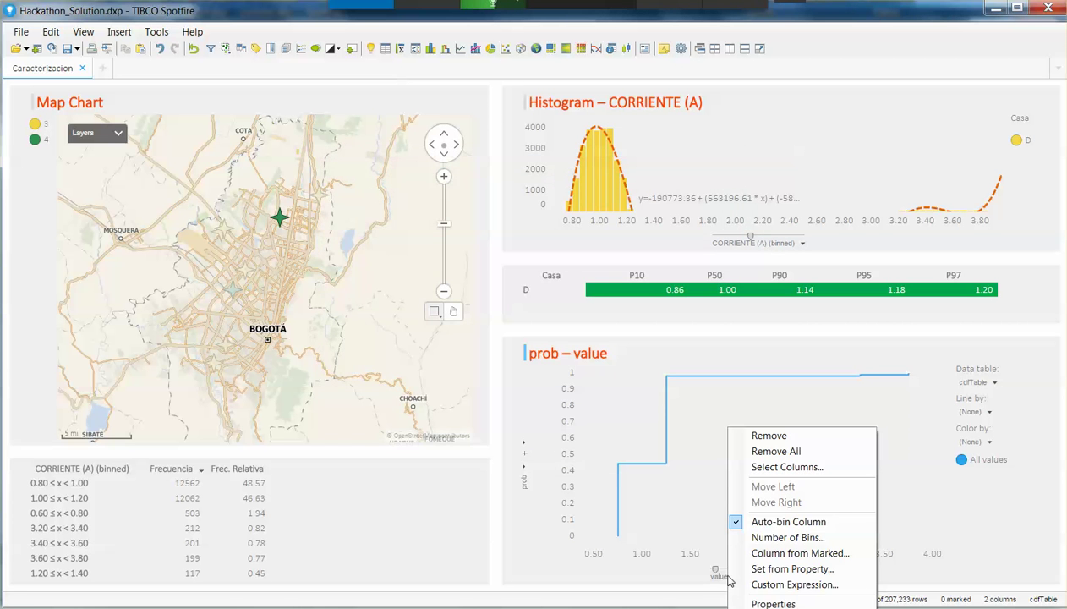
{"action": "left_click", "coordinate": [732, 523]}
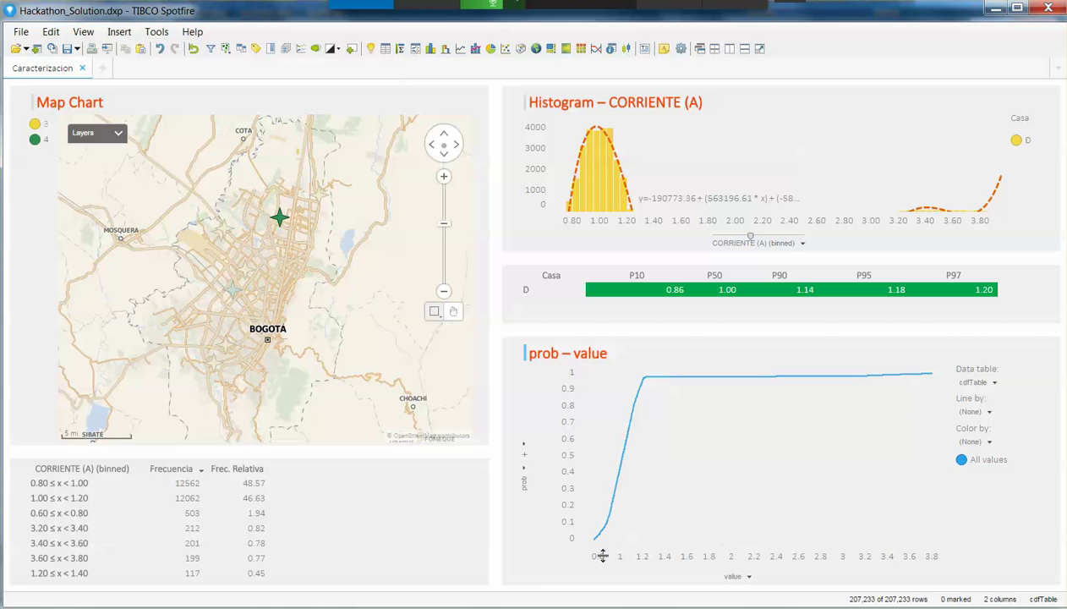